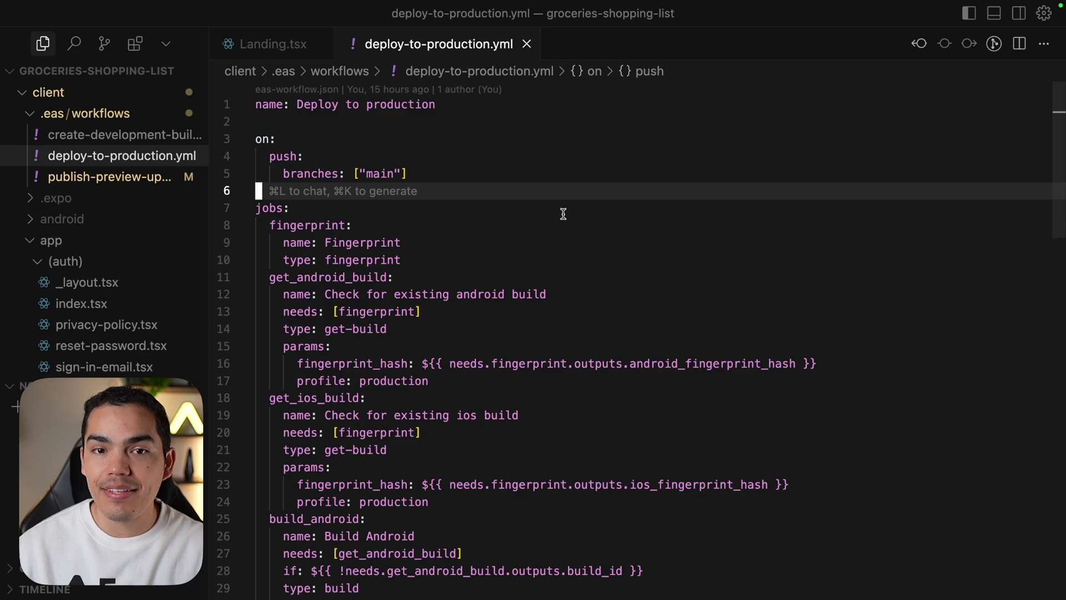
# - Select the get_android_build job block, lines 11–17, in deploy-to-production.yml
pyautogui.click(326, 225)
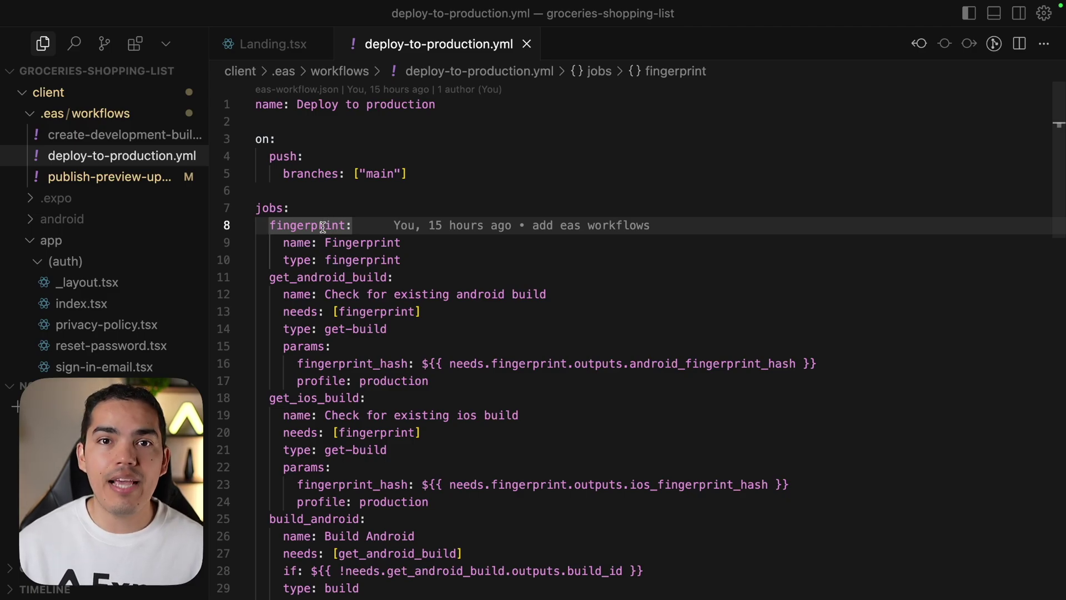
pyautogui.scroll(-3, 291, 226)
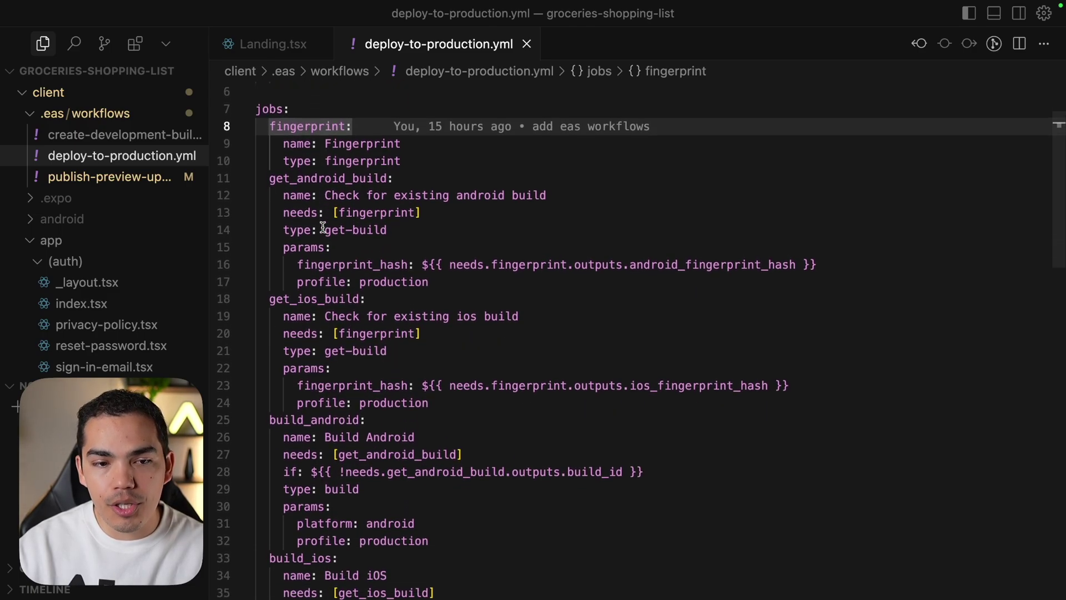
pyautogui.moveTo(448, 279); pyautogui.dragTo(243, 182)
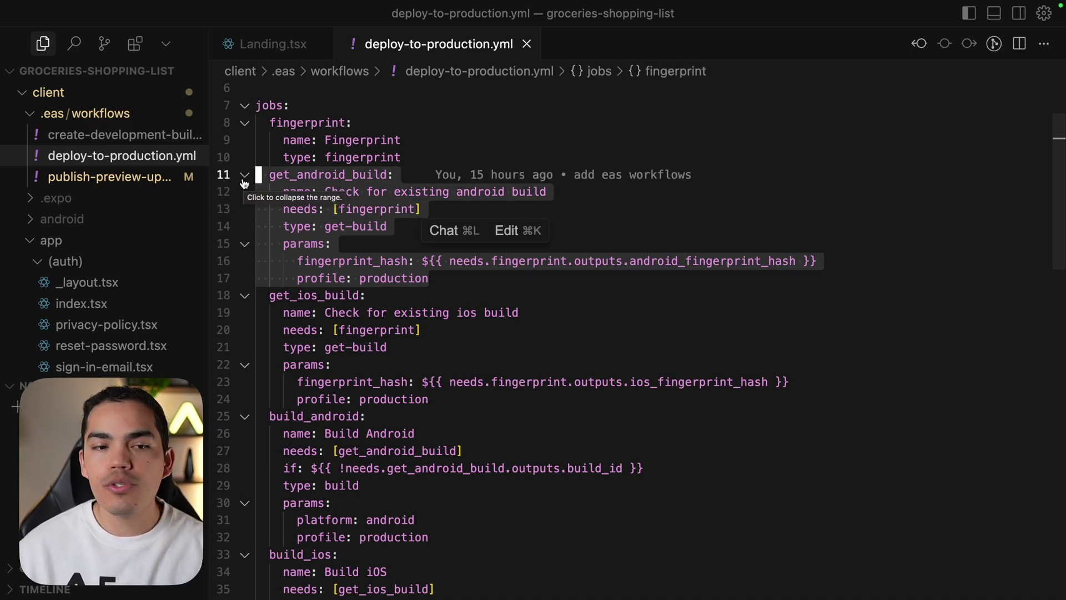
# - Delete the get_android_build and build_android jobs and the leftover empty line
pyautogui.press('BackSpace')
pyautogui.press('Delete')
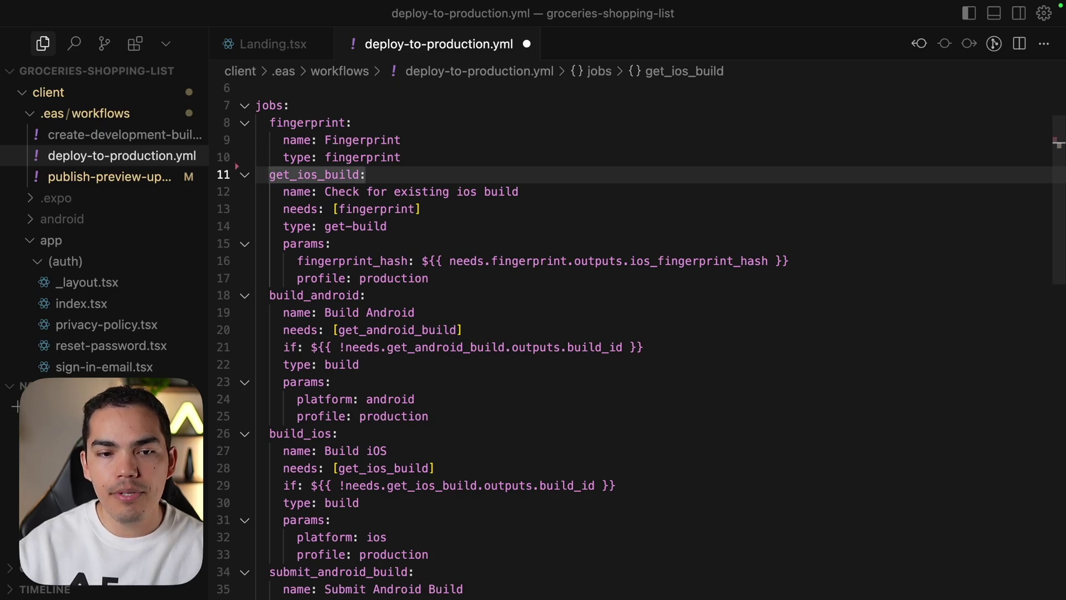
pyautogui.scroll(-1, 341, 176)
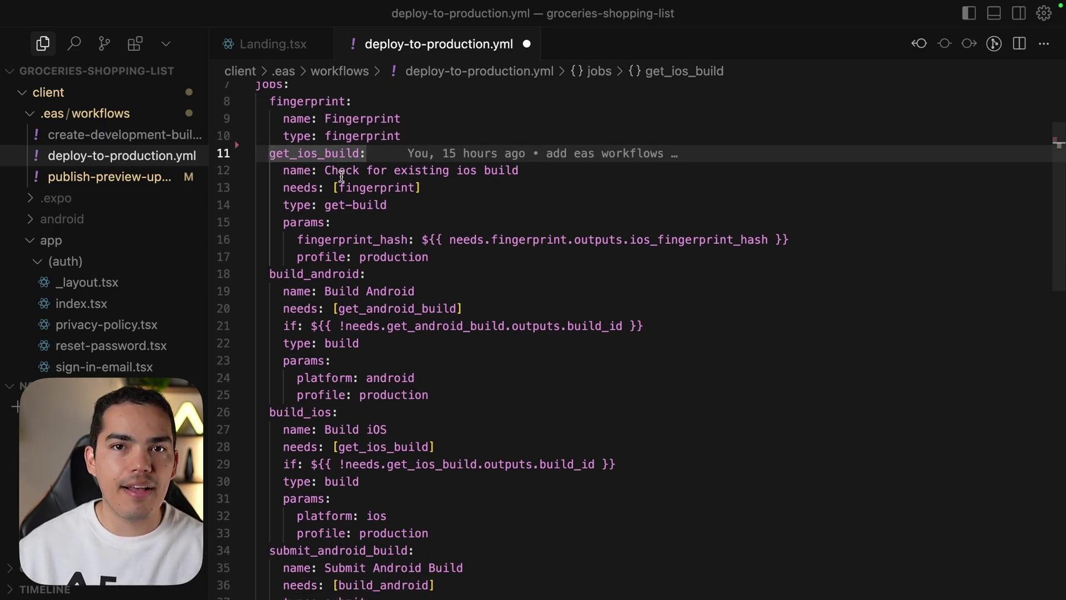
pyautogui.scroll(-1, 341, 175)
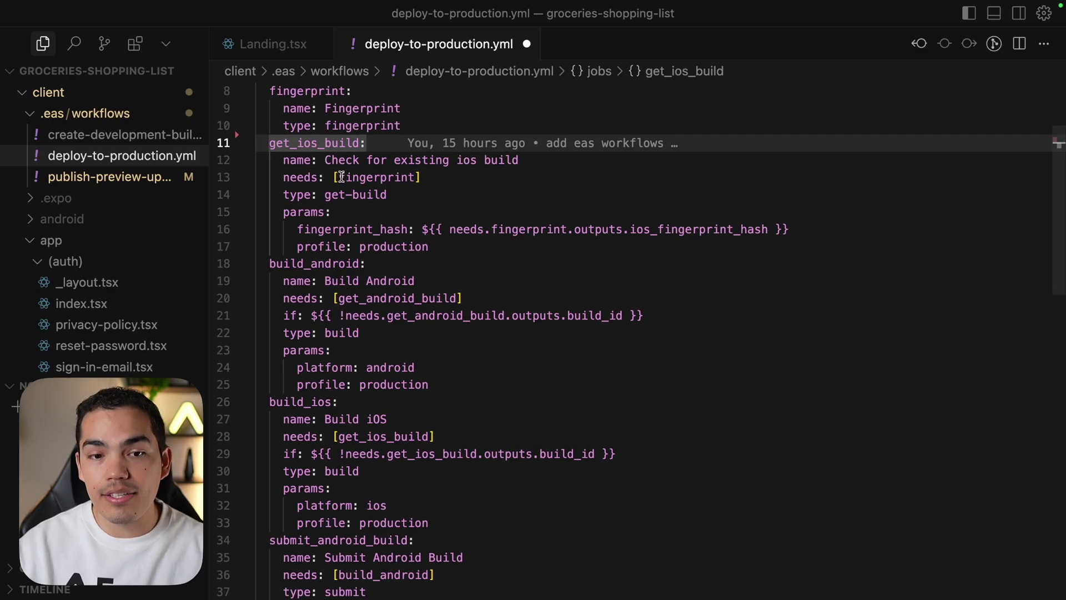
pyautogui.scroll(-1, 341, 176)
pyautogui.scroll(-2, 341, 176)
pyautogui.moveTo(428, 343); pyautogui.dragTo(270, 222)
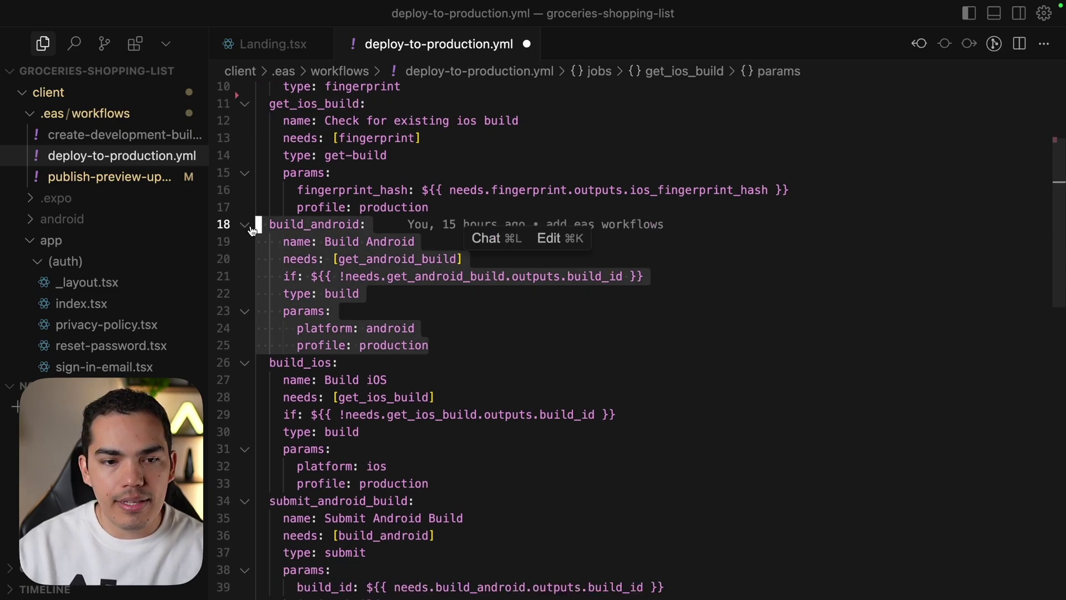
pyautogui.press('Delete')
pyautogui.press('Delete')
pyautogui.scroll(-3, 320, 172)
# - Remove submit_android_build and publish_android_update, keeping build_ios and submit_ios_build
pyautogui.doubleClick(321, 173)
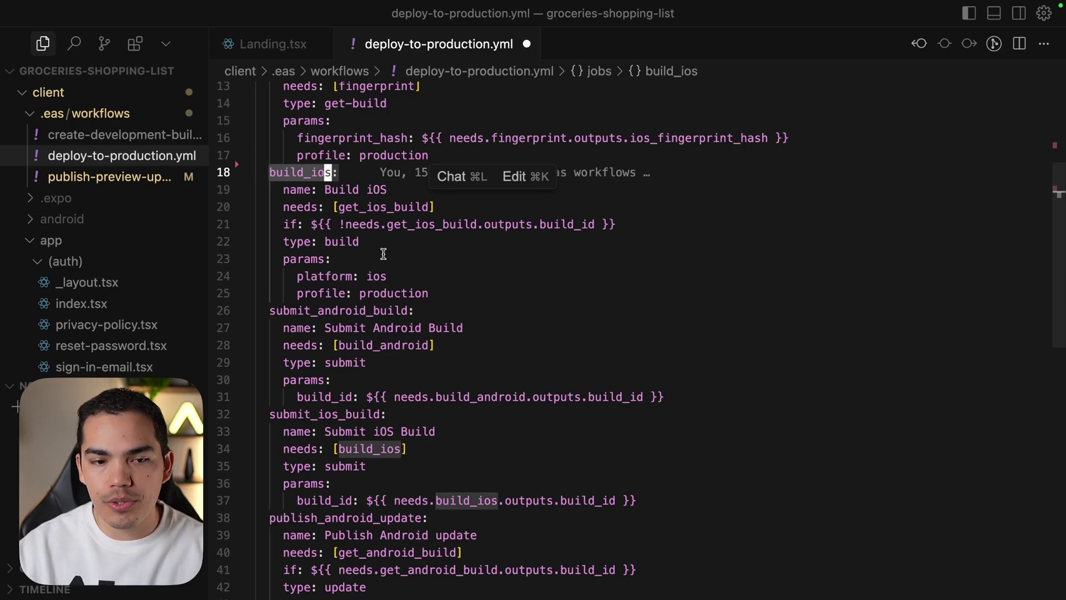
pyautogui.scroll(-2, 383, 253)
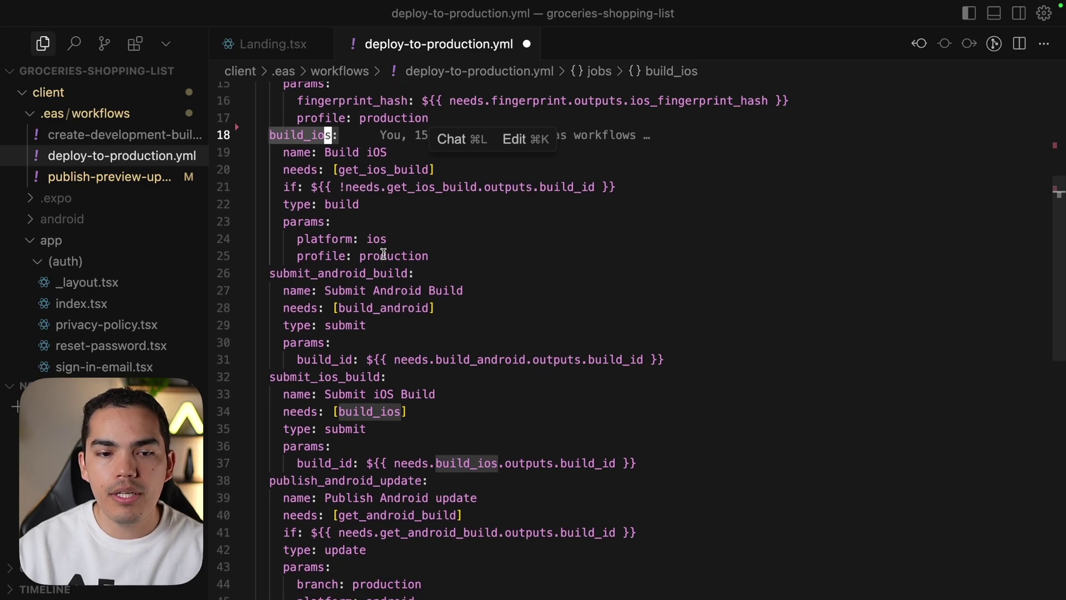
pyautogui.click(390, 253)
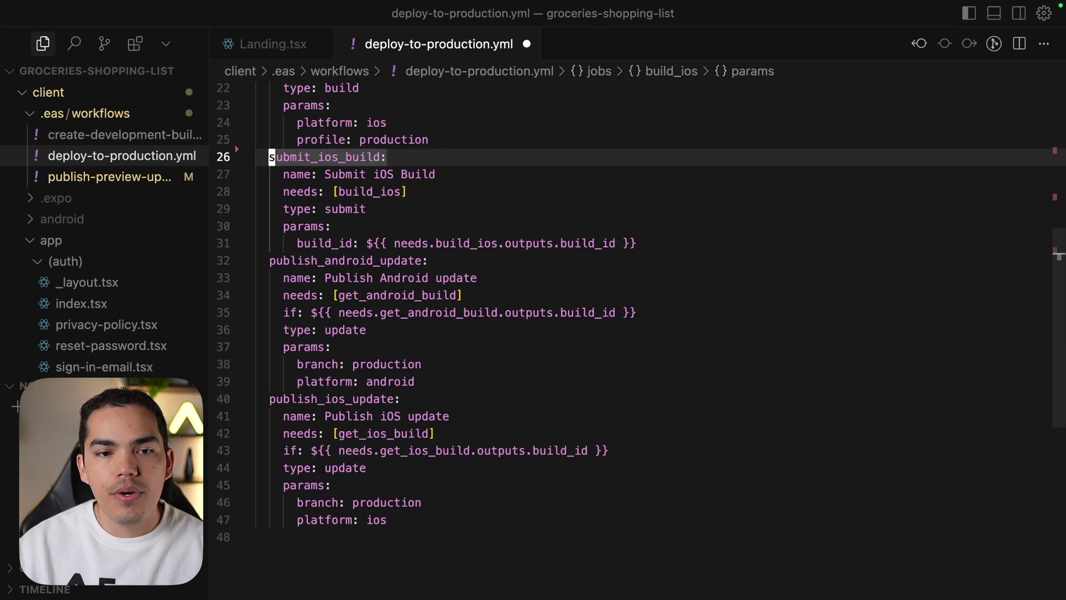
pyautogui.doubleClick(326, 157)
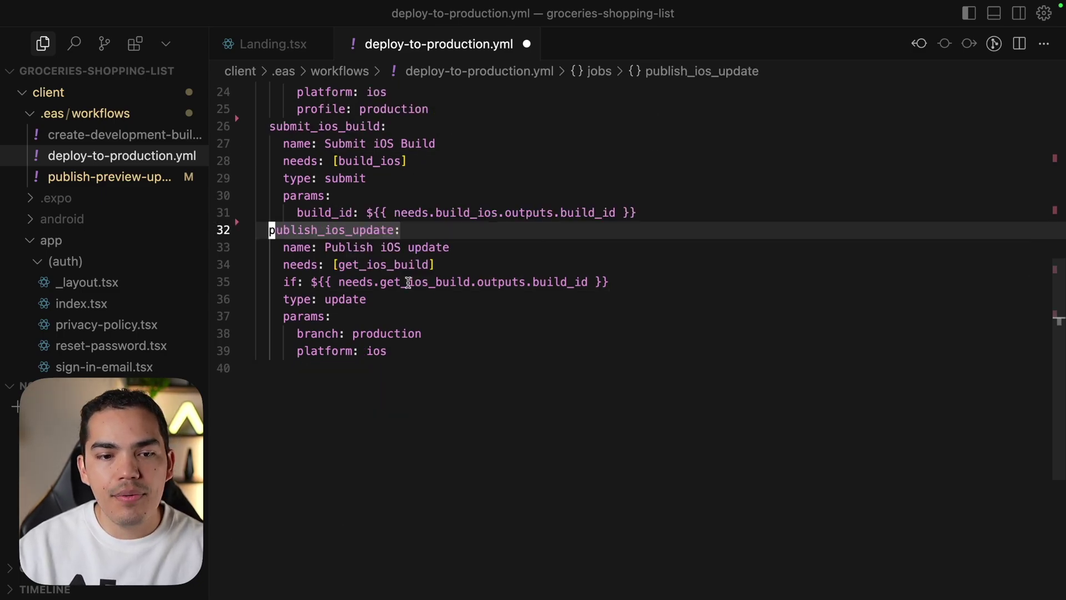
# - Save deploy-to-production.yml with Cmd+S
pyautogui.press('super+s')
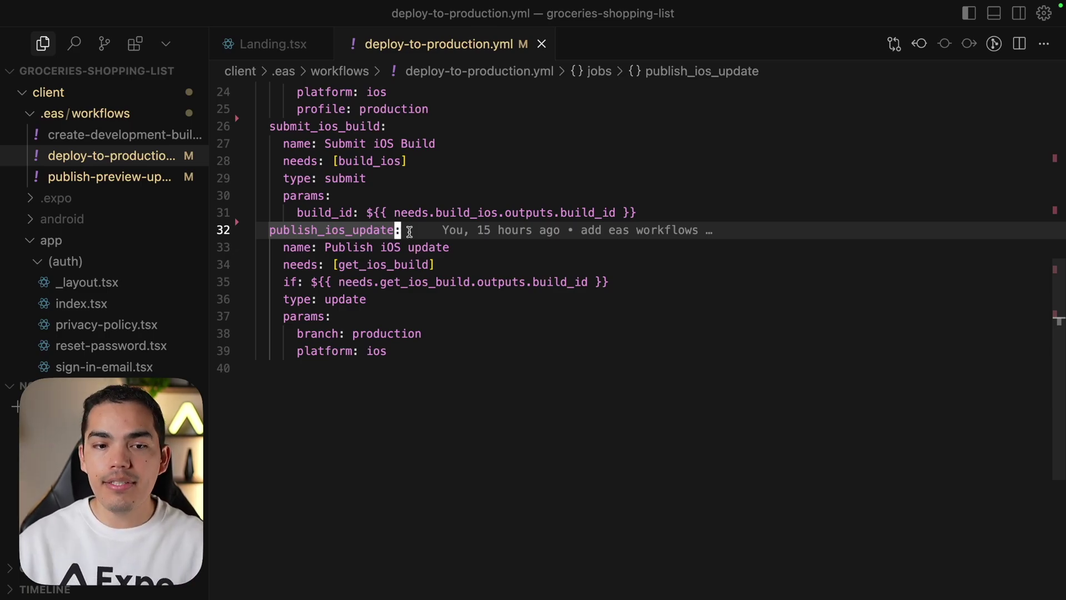
pyautogui.scroll(10, 409, 231)
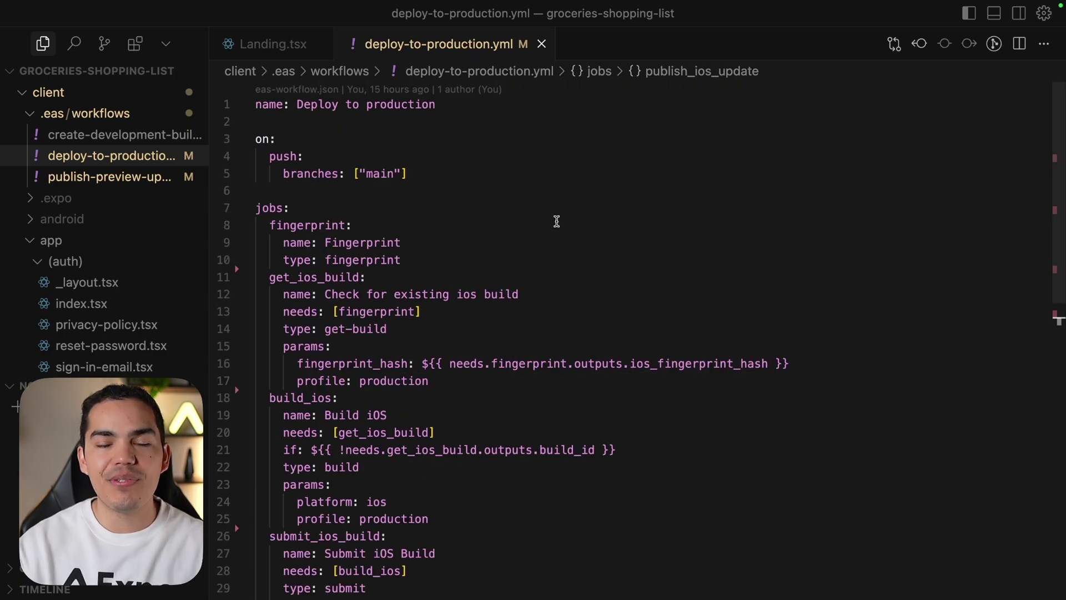
# - Run eas workflow:run .eas/workflows/deploy-to-production.yml in Cursor's integrated terminal
pyautogui.hotkey('ctrl', '`')
pyautogui.write('eas workflow:run .eas/workflows/deploy-to-production.yml')
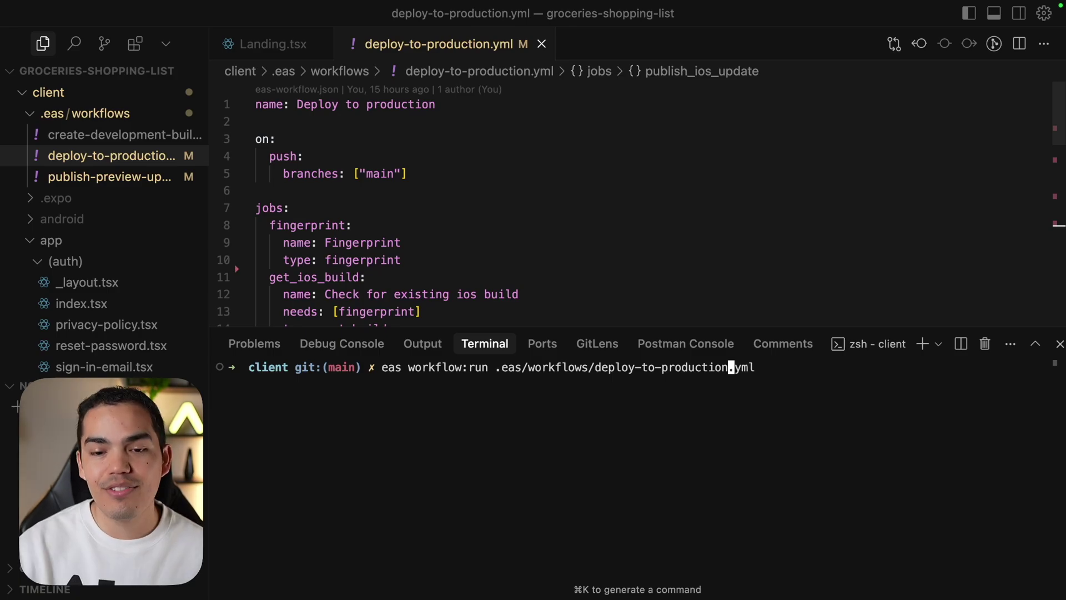
pyautogui.press('Return')
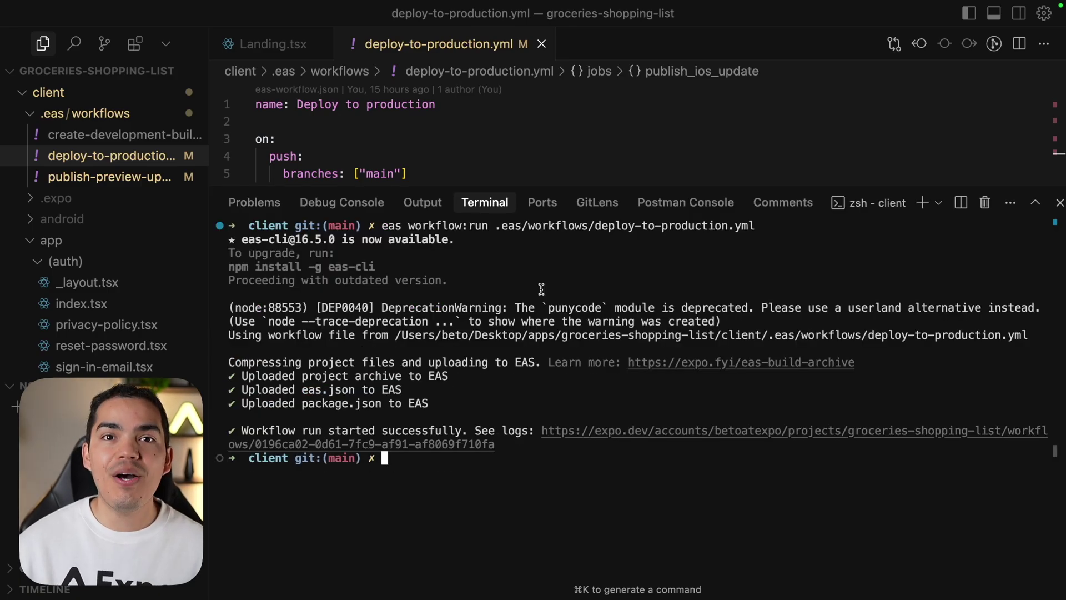